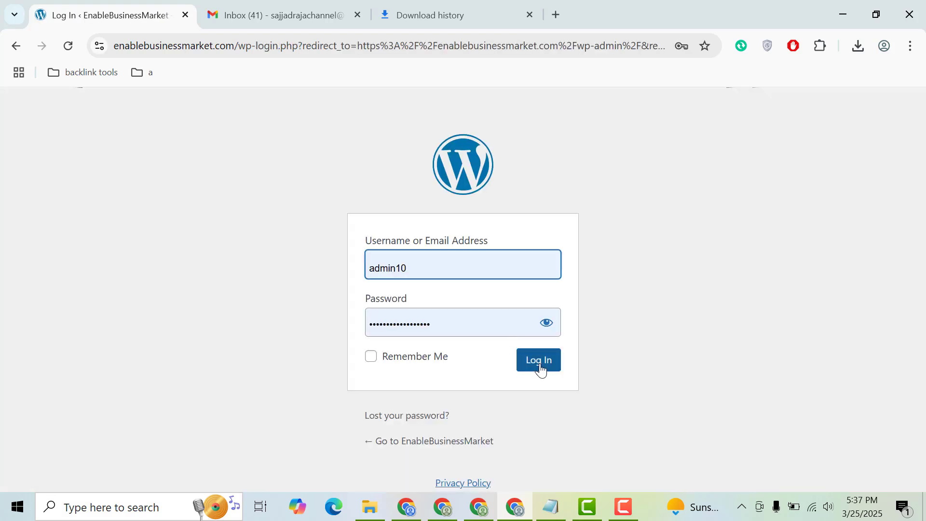
Log in to the WordPress admin with the prefilled credentials and open the page for adding a new plugin.
click(539, 368)
click(540, 369)
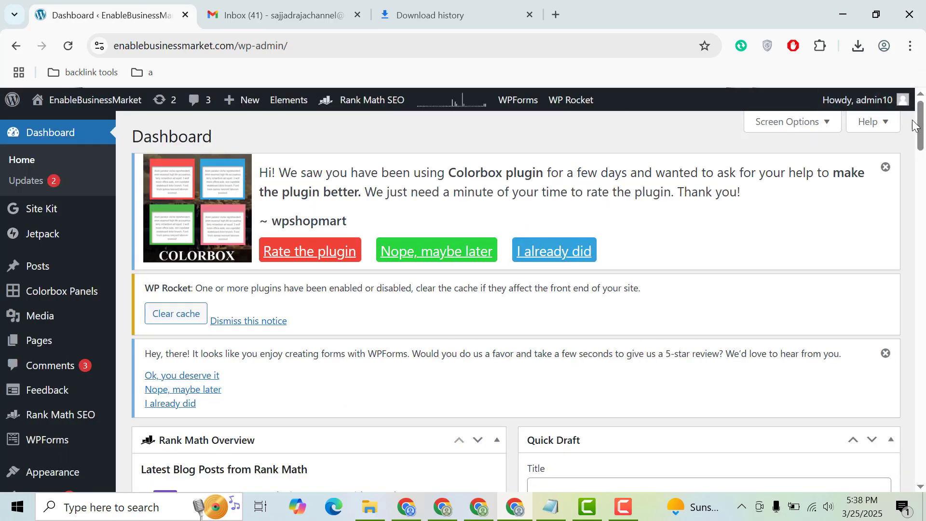
drag(916, 123, 917, 156)
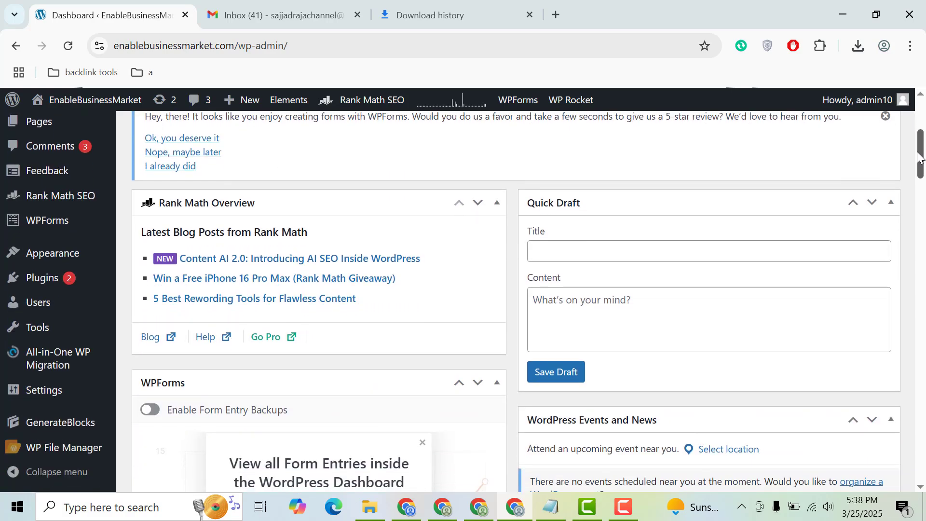
mouse_move(33, 280)
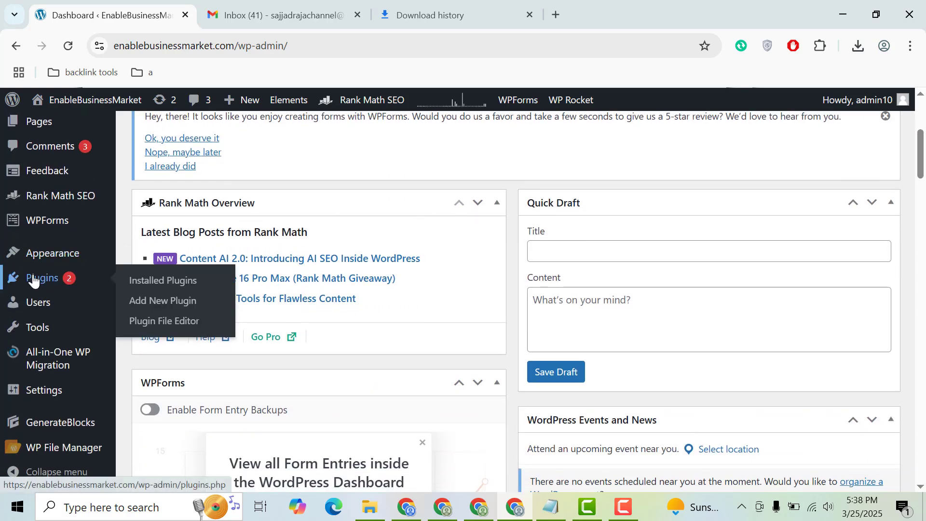
click(178, 303)
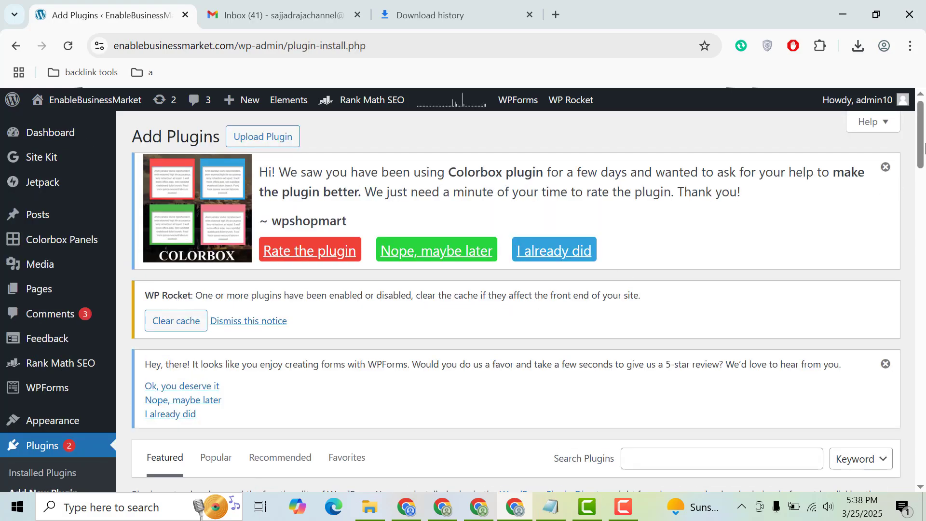
Search the plugin directory for "updraftplus".
drag(923, 149, 923, 186)
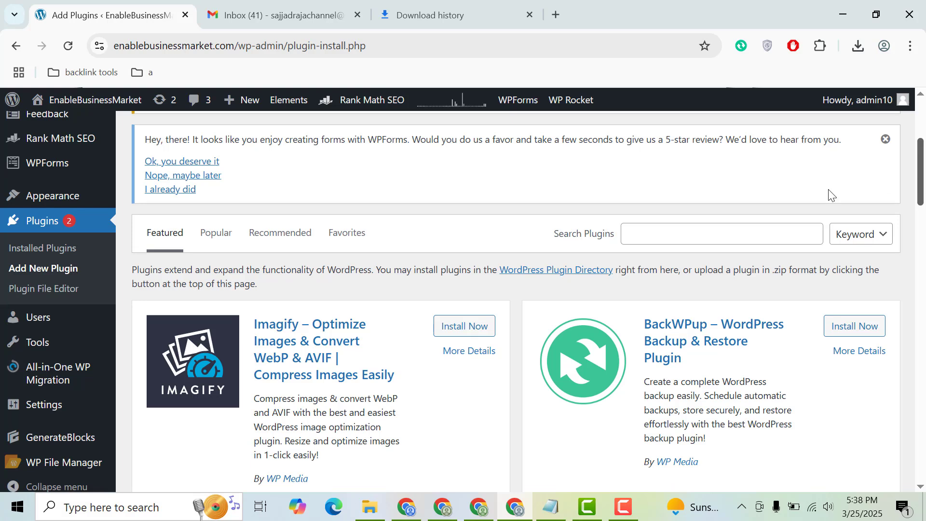
click(702, 232)
text(up)
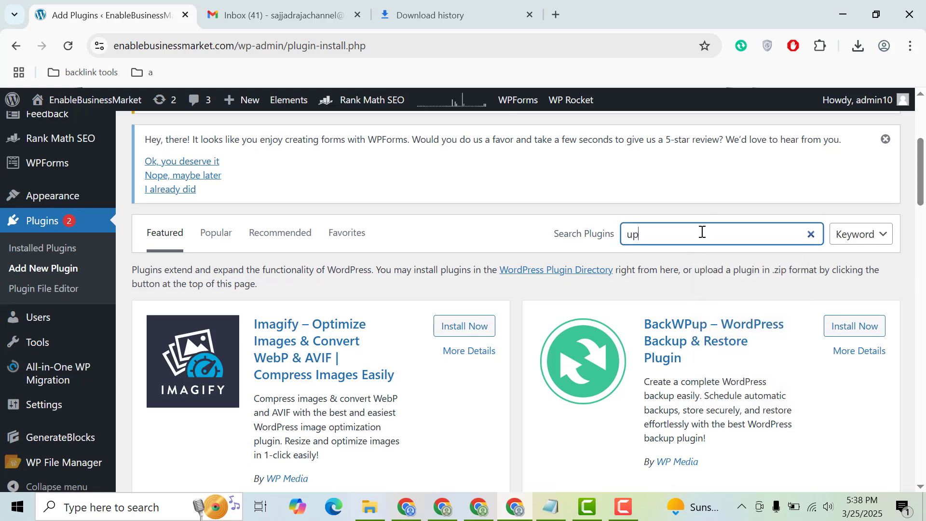
text(draftplus)
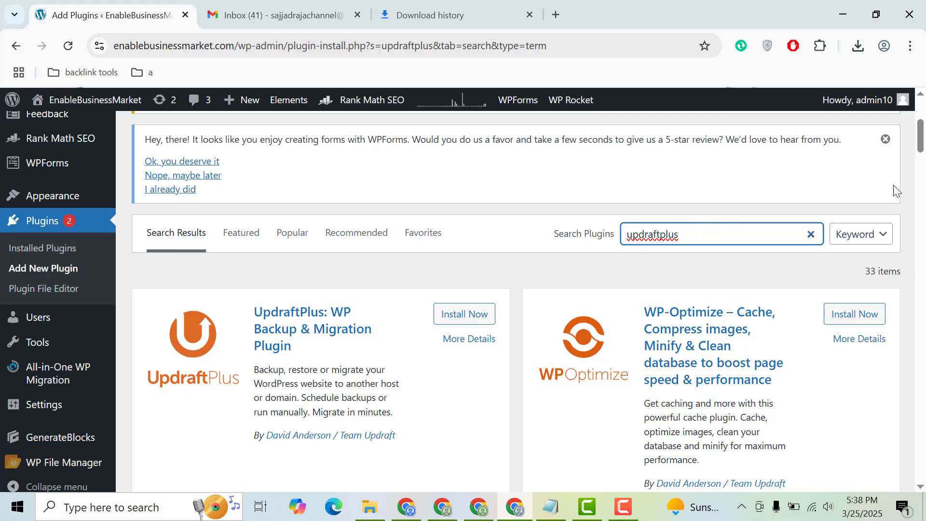
Install and activate the "UpdraftPlus: WP Backup & Migration Plugin".
drag(922, 145, 922, 155)
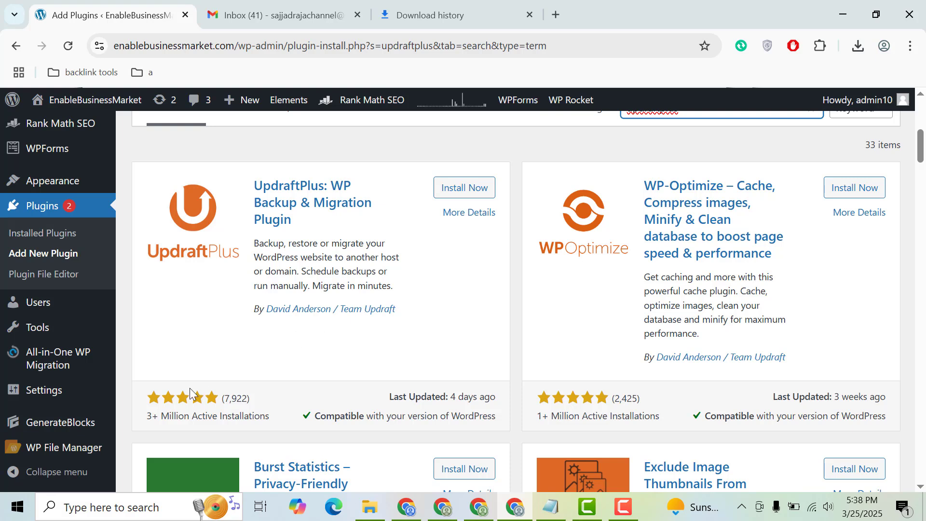
drag(178, 414, 221, 413)
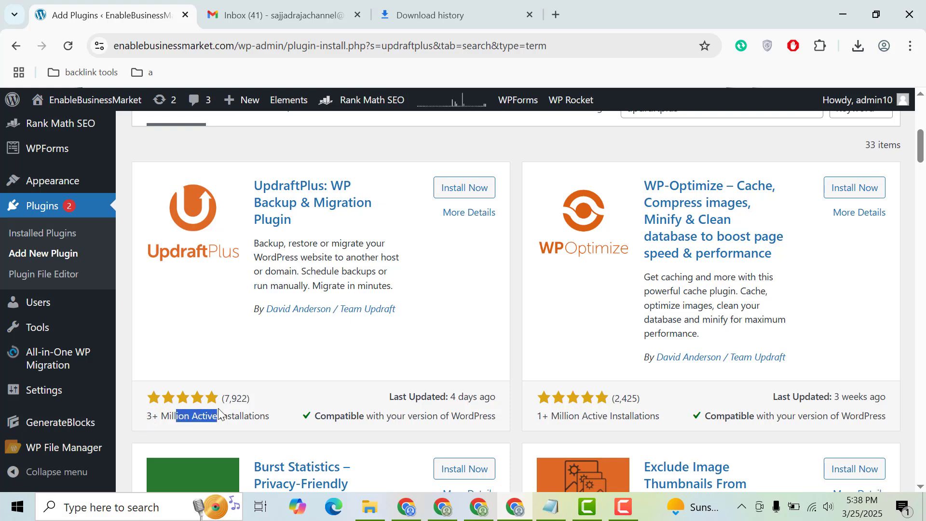
click(216, 414)
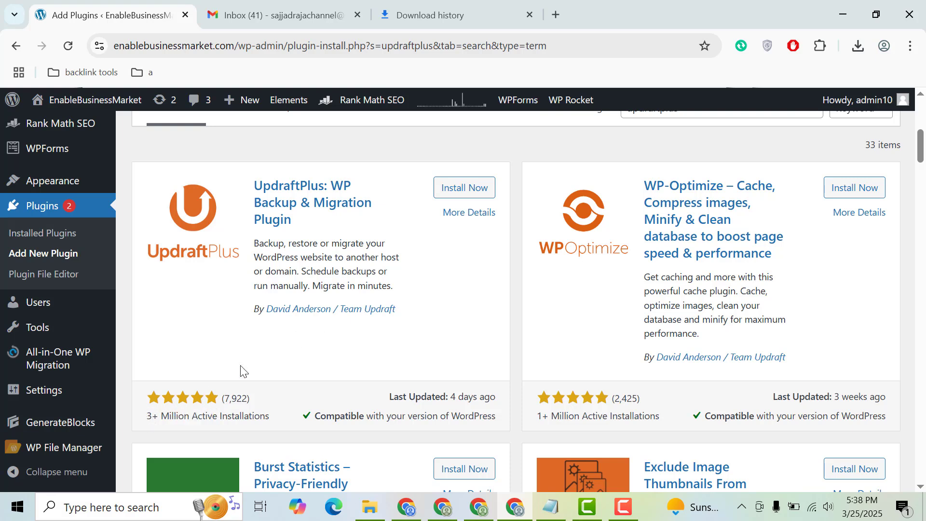
click(458, 188)
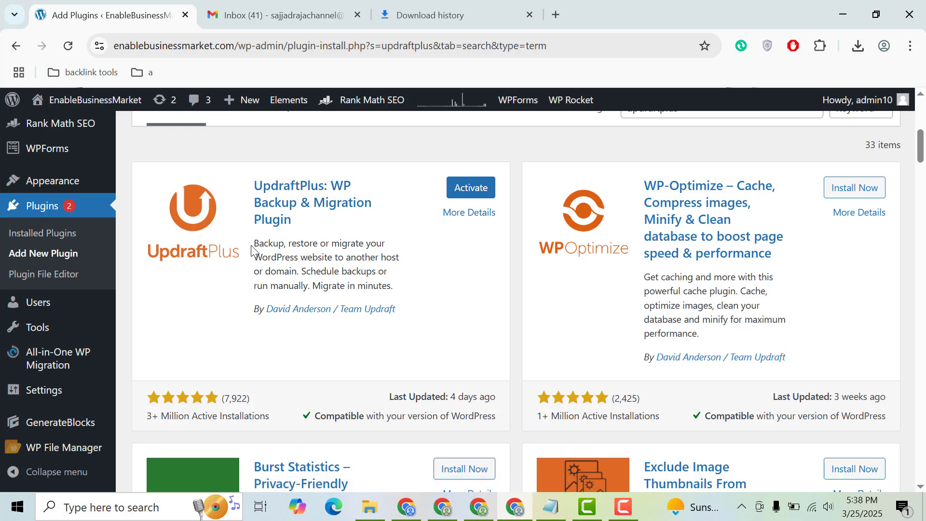
drag(254, 245, 313, 245)
click(351, 238)
click(476, 194)
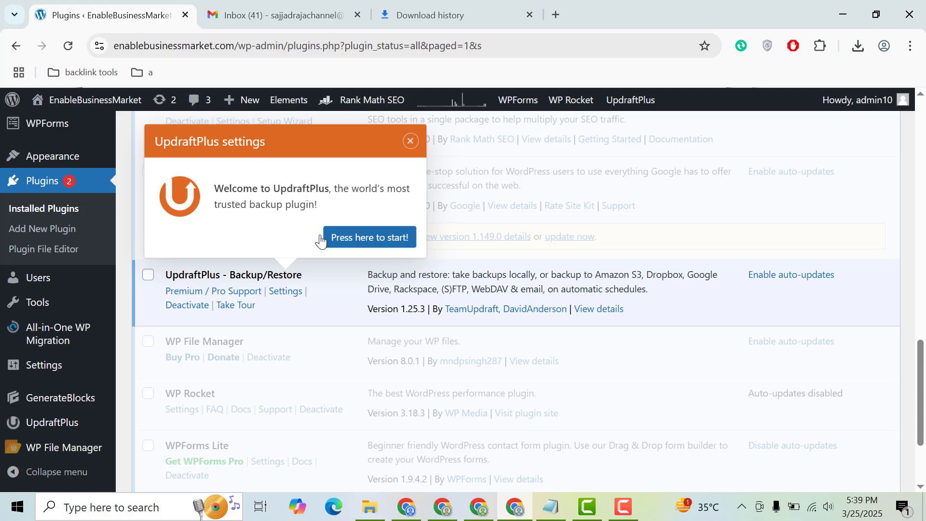
Open the UpdraftPlus settings without taking its tour and run a new backup that includes the database and files.
click(410, 140)
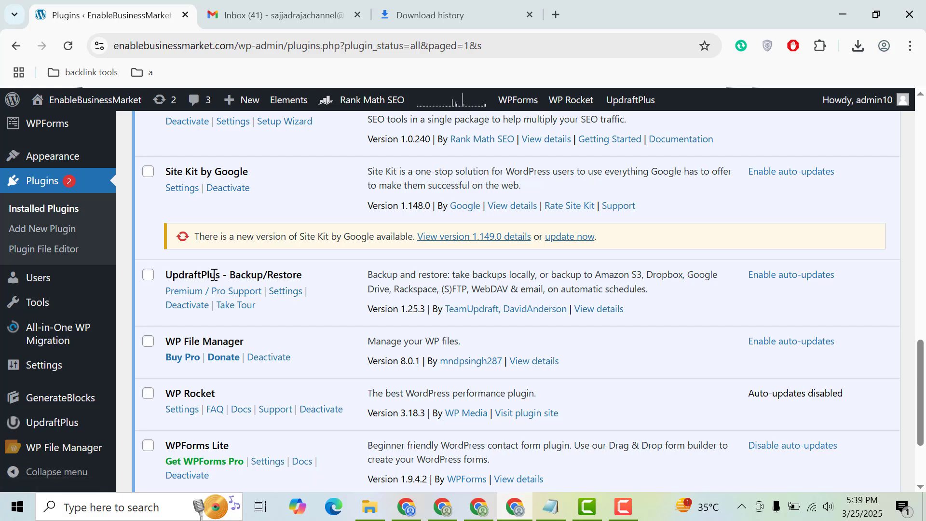
click(287, 292)
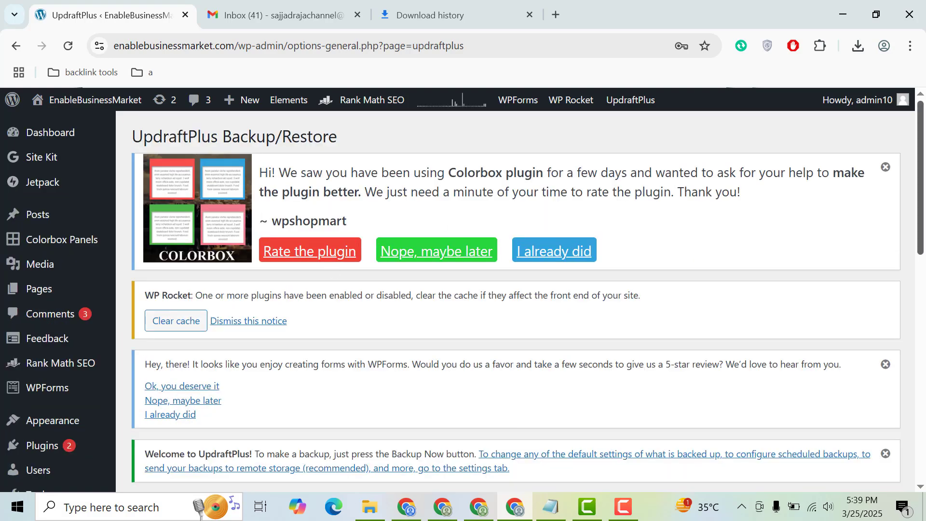
scroll(922, 255, down, 5)
scroll(922, 251, down, 2)
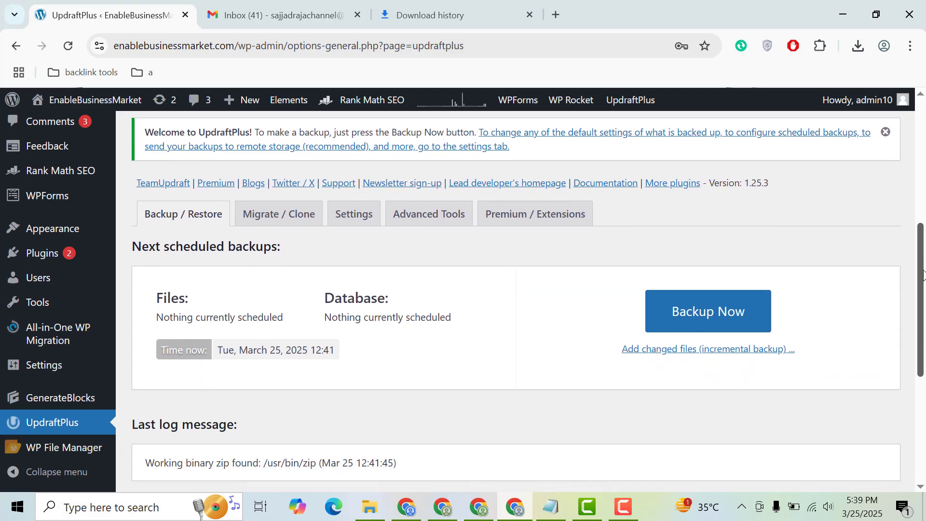
drag(922, 278, 924, 281)
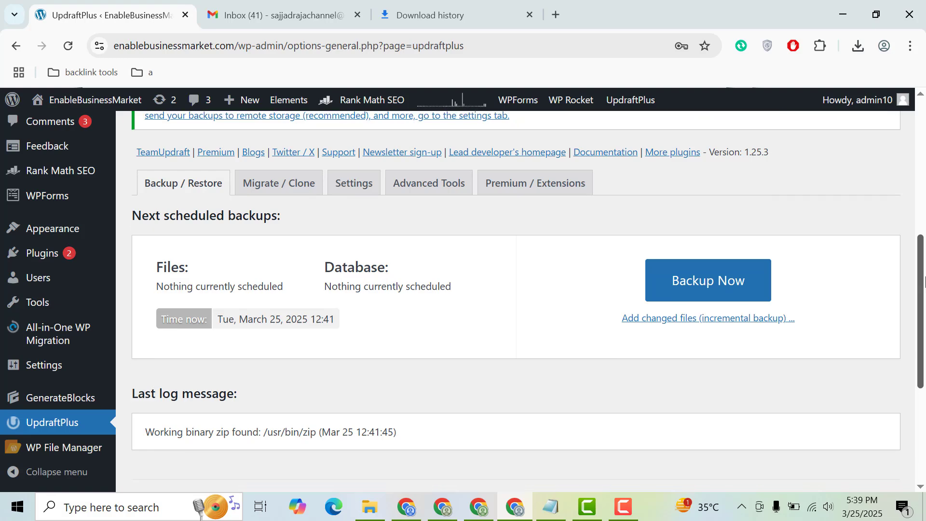
click(721, 284)
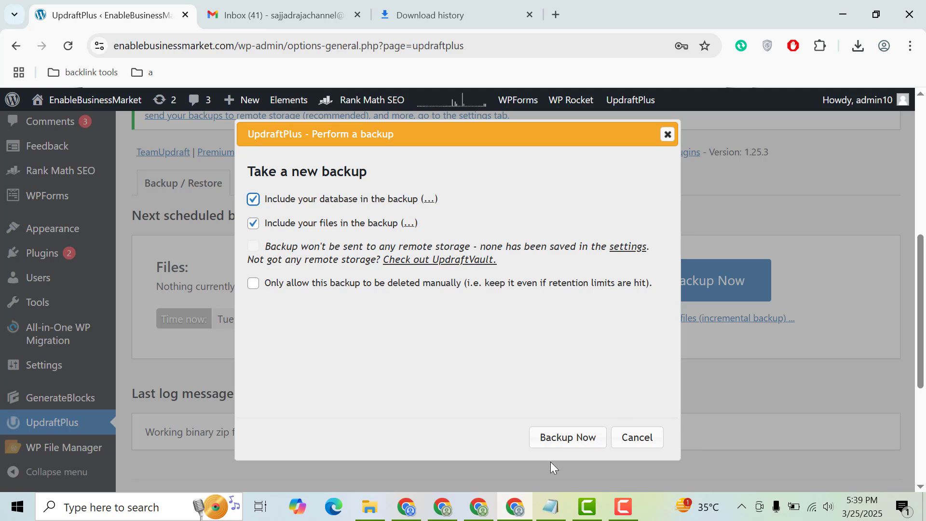
click(578, 439)
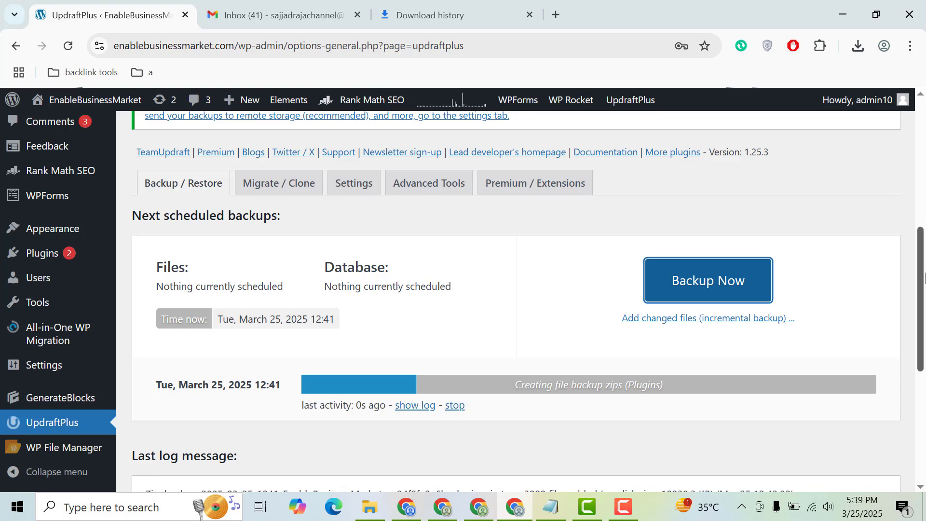
drag(922, 277, 923, 299)
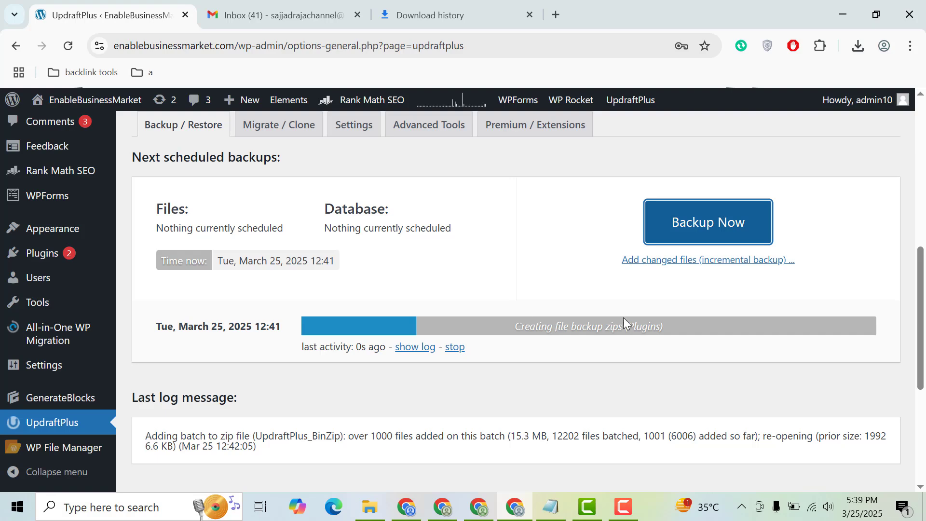
drag(920, 339, 919, 361)
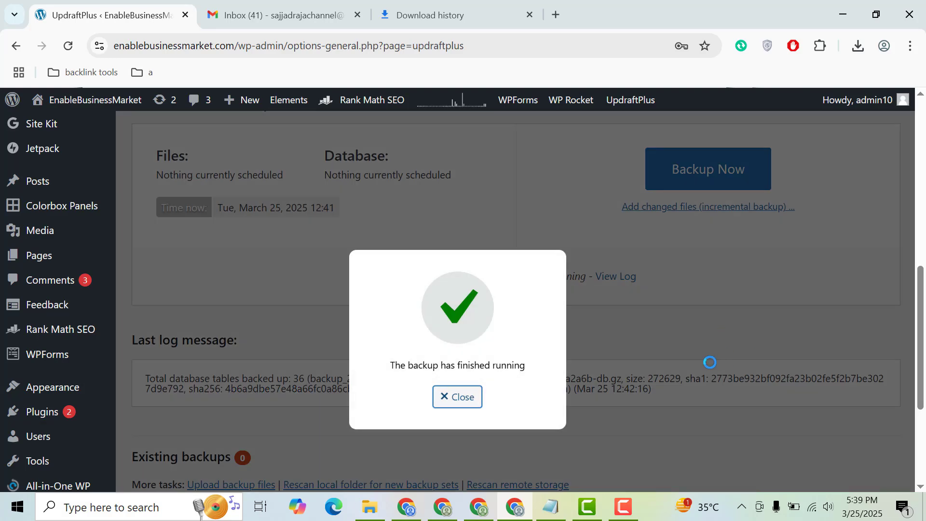
click(463, 402)
Download the database part of the Mar 25, 2025 12:41 backup to the computer.
drag(924, 309, 924, 366)
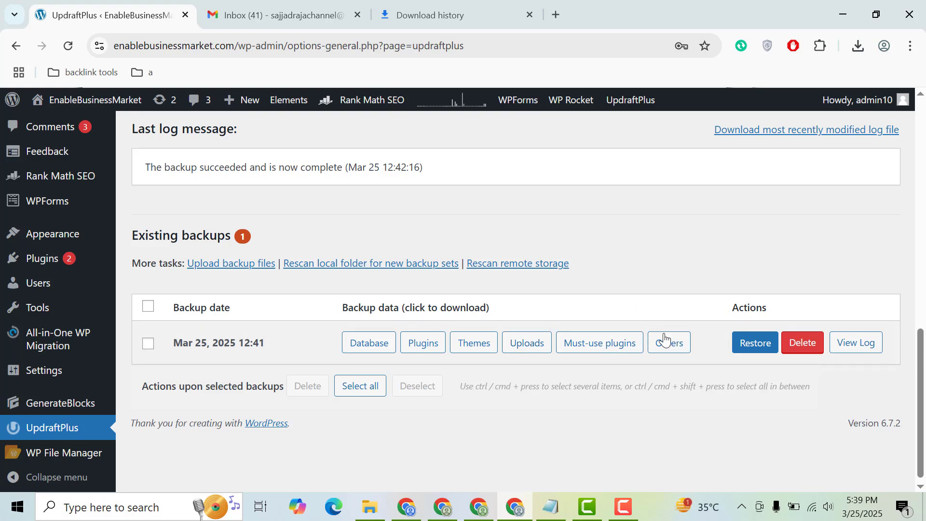
click(373, 352)
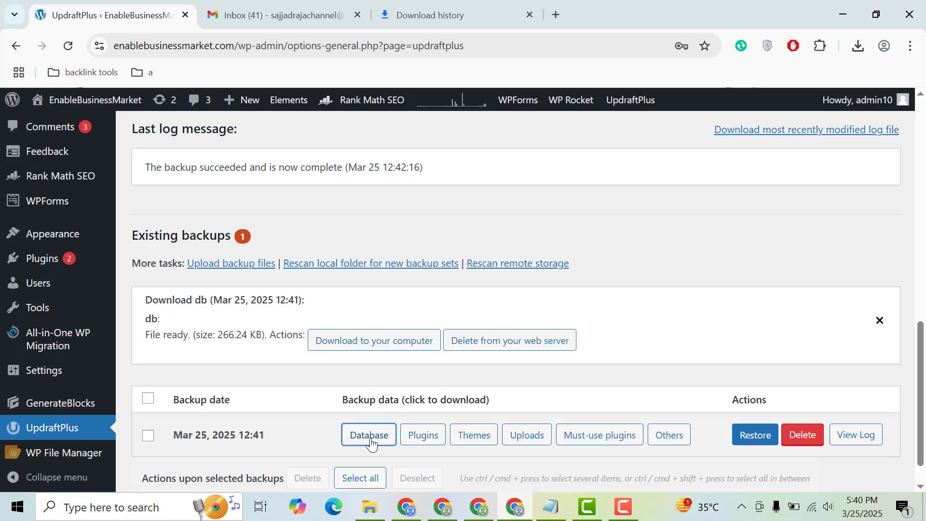
click(340, 345)
click(148, 436)
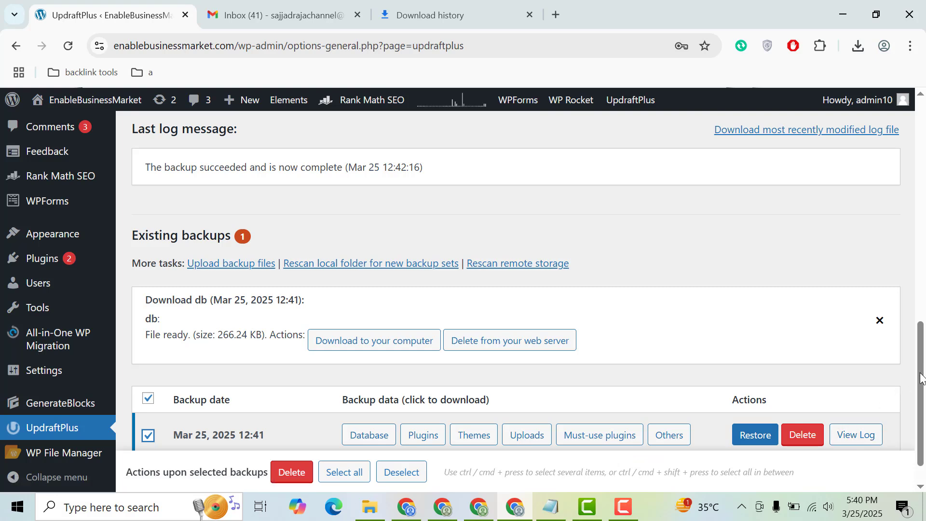
drag(921, 393, 922, 407)
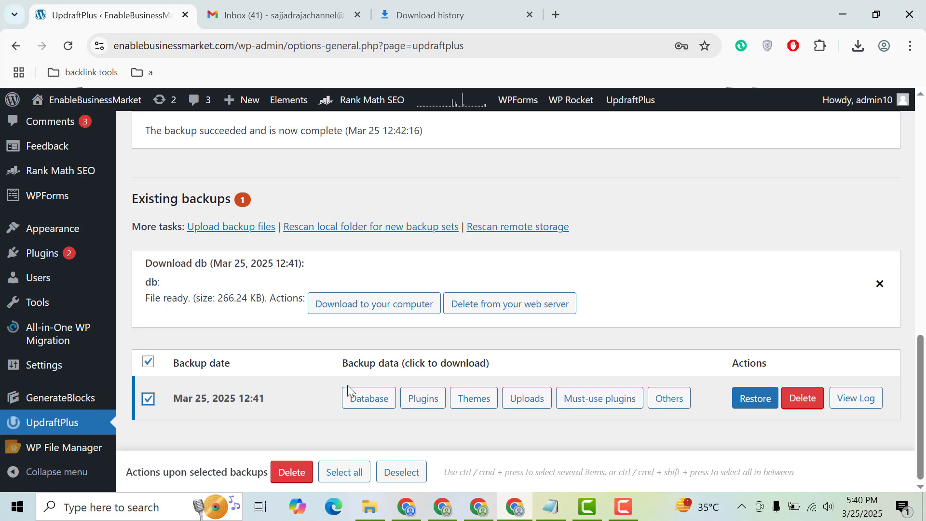
click(148, 361)
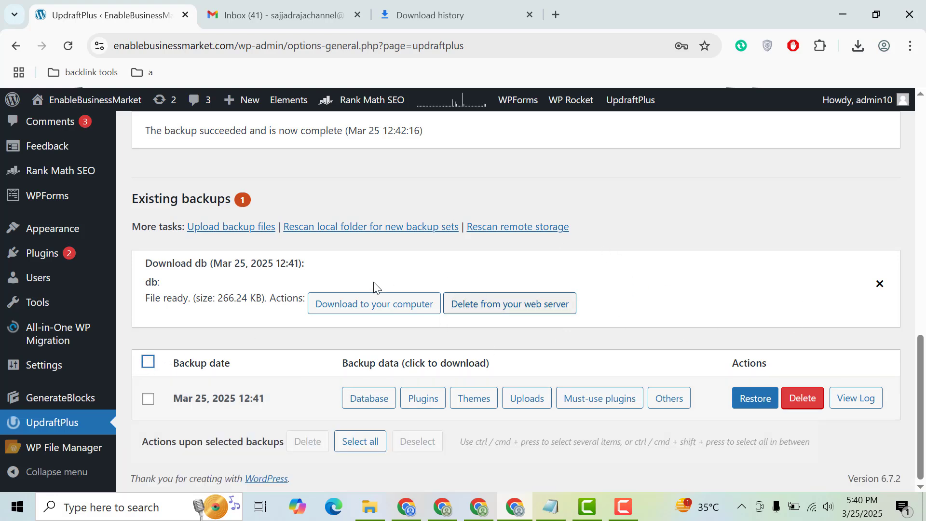
Show the area for uploading backup files under Existing backups and review it.
click(219, 232)
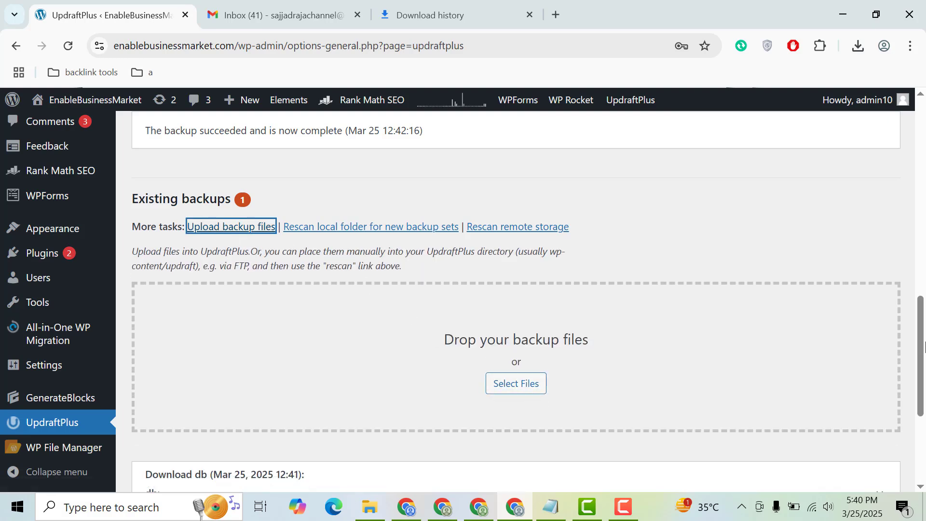
scroll(924, 347, down, 4)
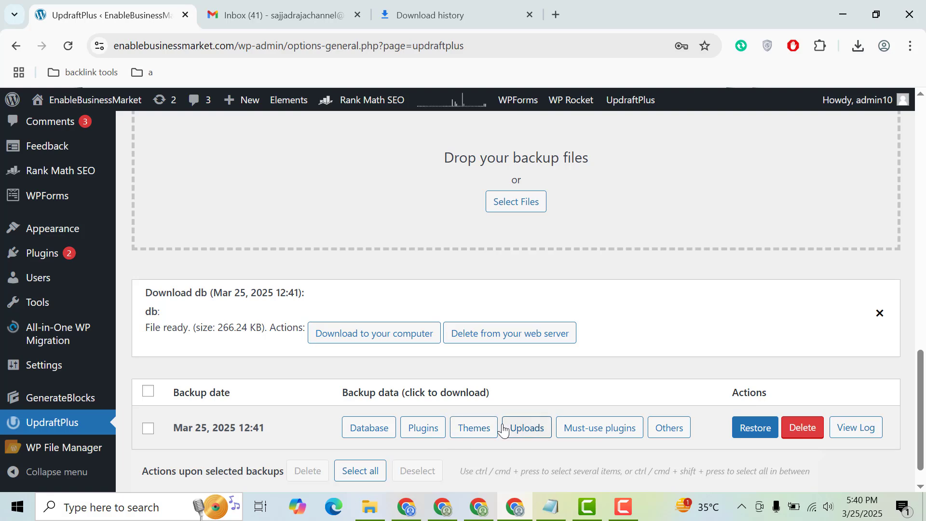
scroll(924, 407, up, 3)
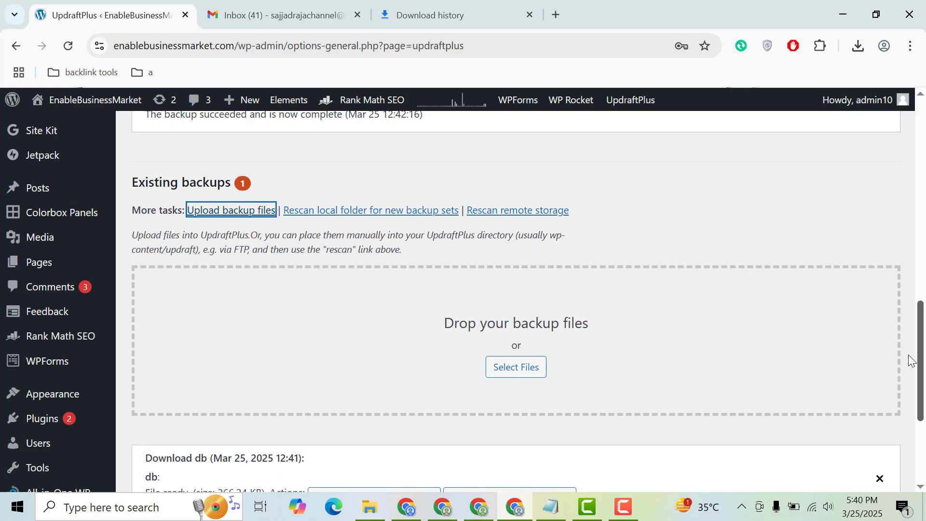
drag(924, 348, 895, 221)
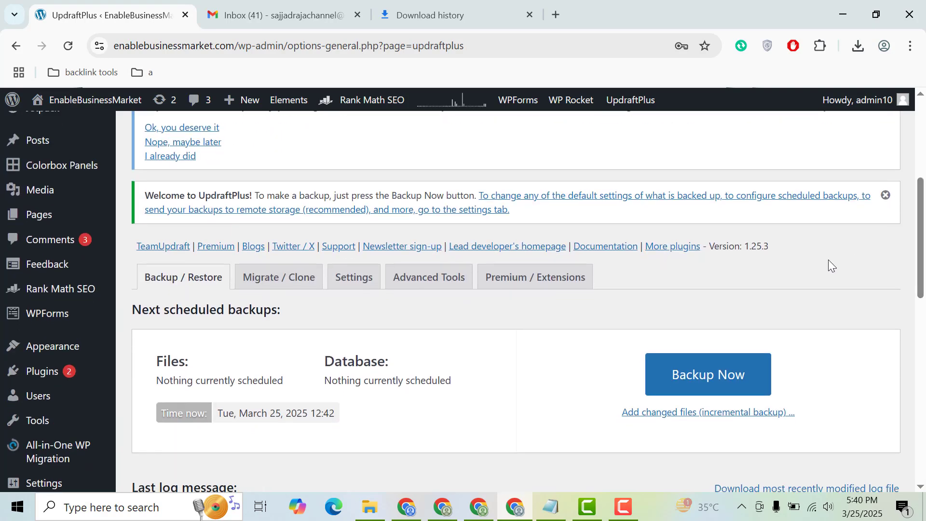